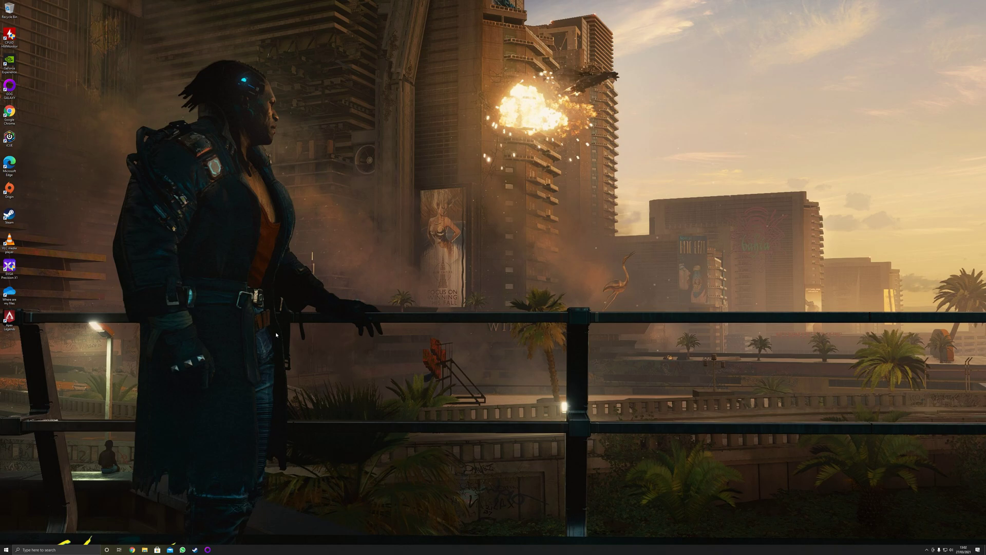
# - Launch EVGA Precision X1 from its desktop shortcut and approve the administrator prompt
pyautogui.doubleClick(9, 267)
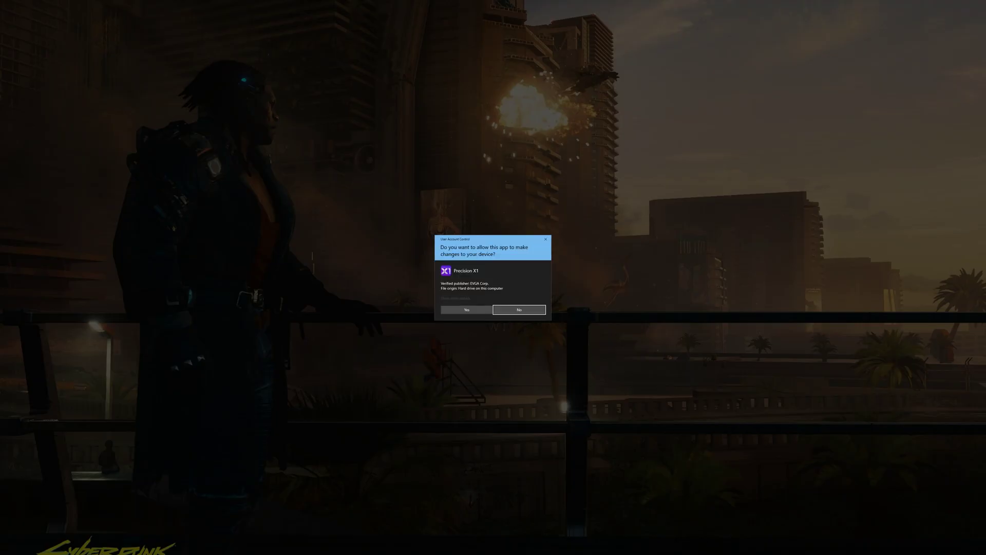
pyautogui.click(466, 309)
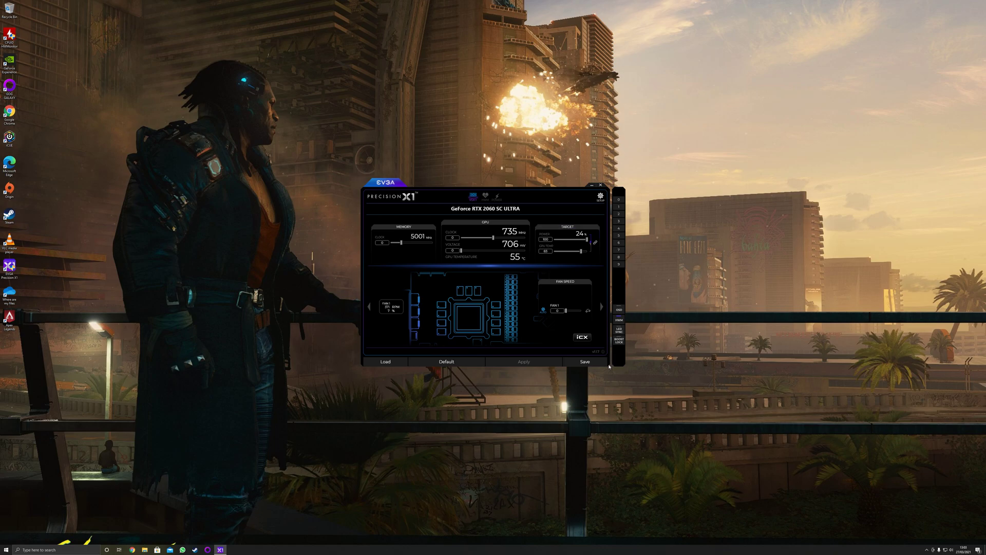
# - Drag the Precision X1 window off the left edge of the screen
pyautogui.moveTo(537, 193); pyautogui.dragTo(500, 180)
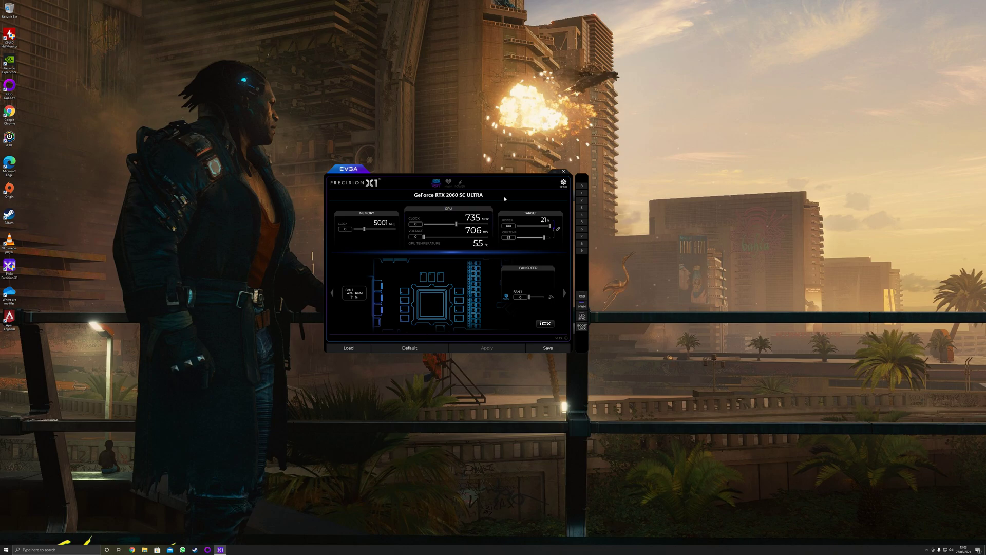
pyautogui.moveTo(504, 200); pyautogui.dragTo(170, 213)
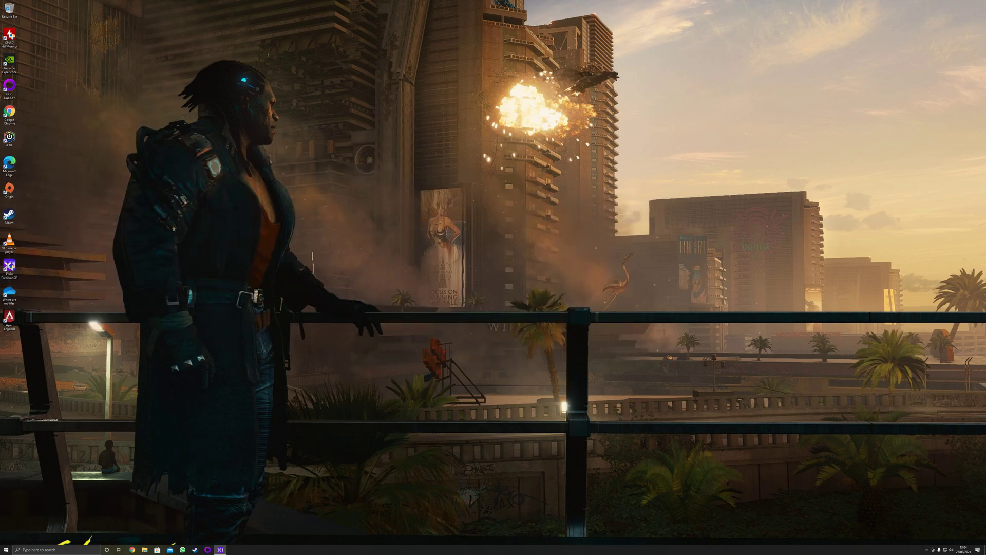
# - Open two File Explorer windows on This PC and bring up Chrome's vcruntime140_1.dll search results
pyautogui.press('super+e')
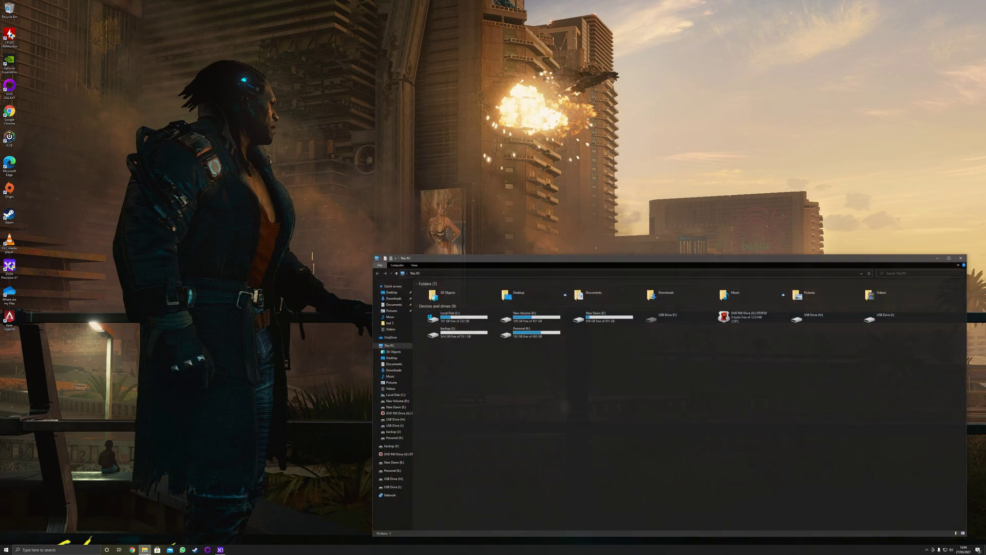
pyautogui.rightClick(145, 549)
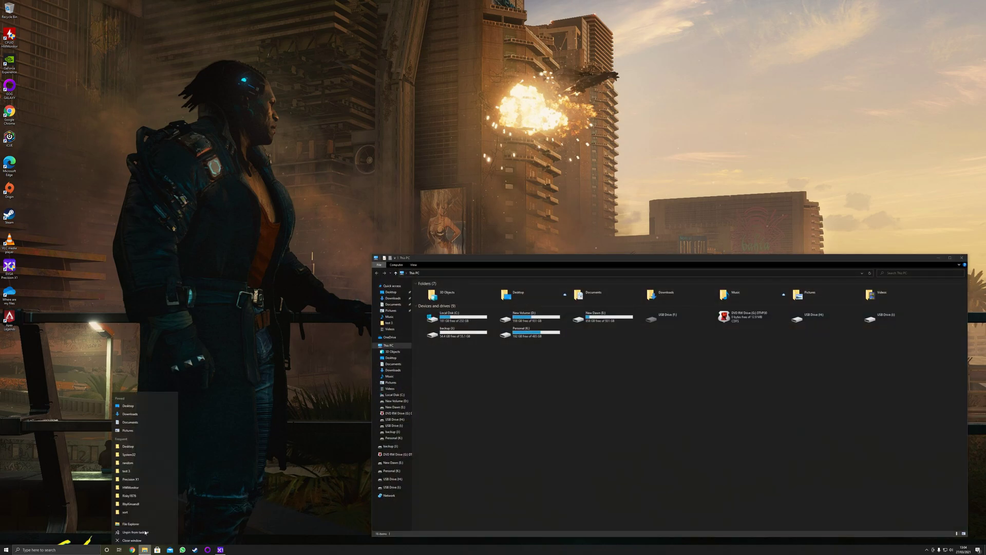
pyautogui.click(143, 523)
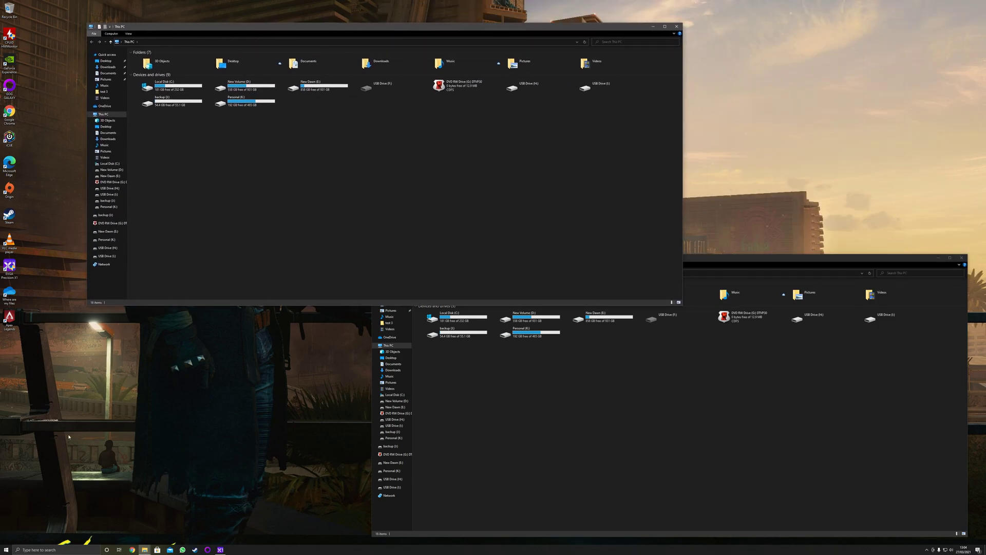
pyautogui.click(132, 550)
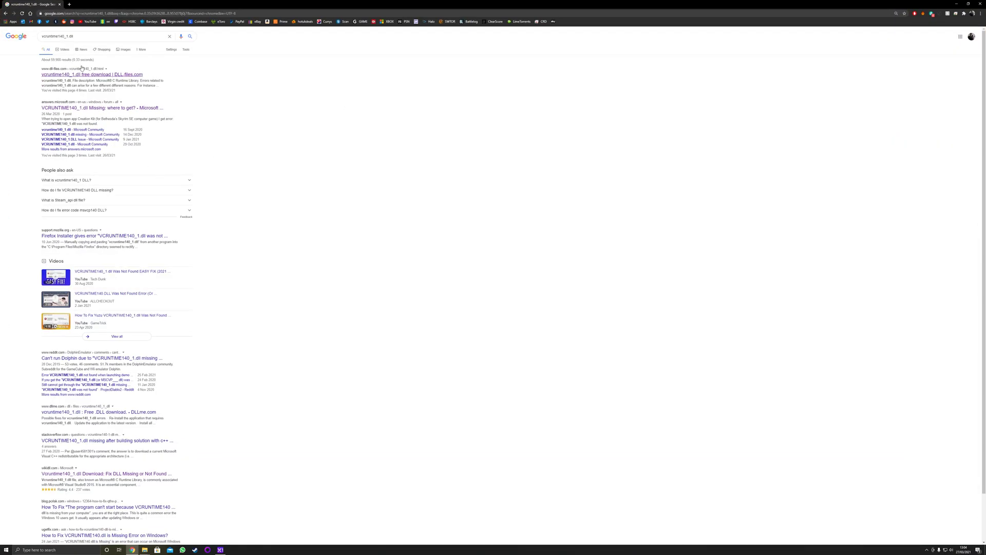
# - Show the 64-bit versions on the dll-files.com vcruntime140_1.dll page, then search Windows for 'system'
pyautogui.click(77, 75)
pyautogui.scroll(-2, 282, 340)
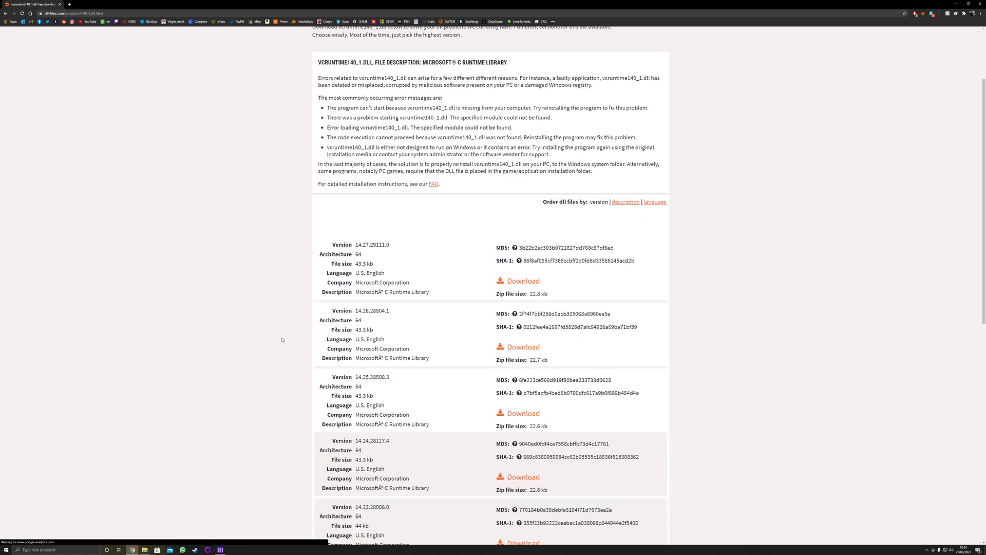
pyautogui.scroll(-2, 282, 339)
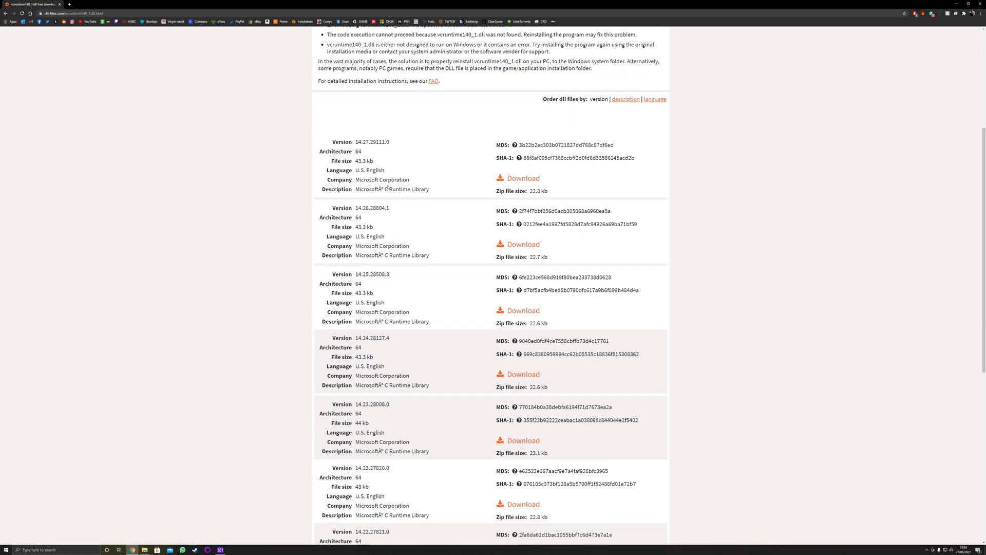
pyautogui.click(71, 550)
pyautogui.write('system')
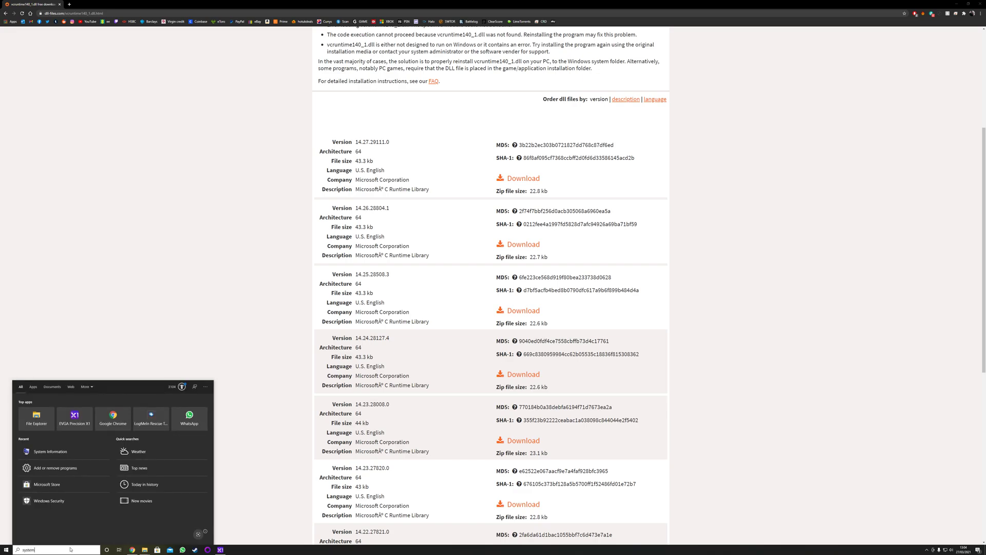
pyautogui.press('Return')
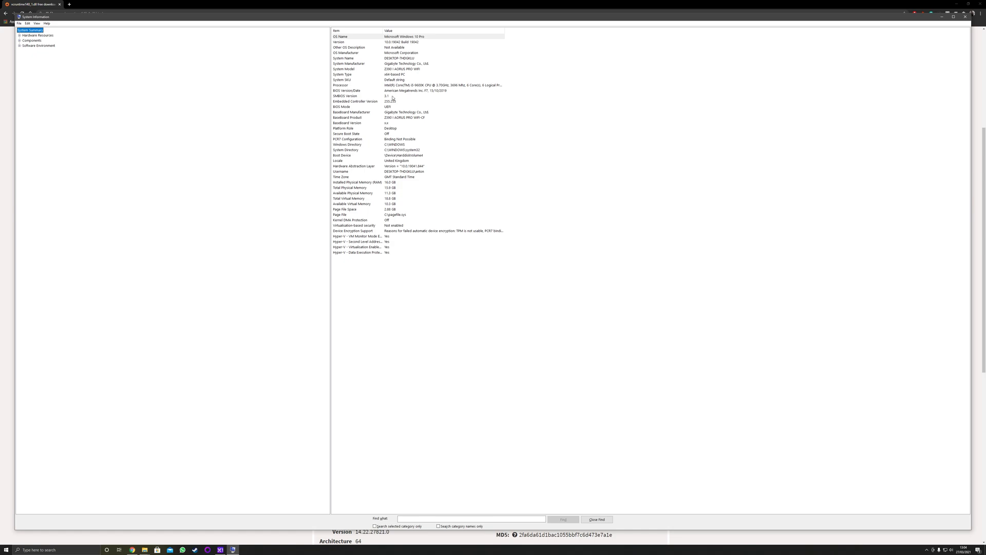
pyautogui.click(966, 16)
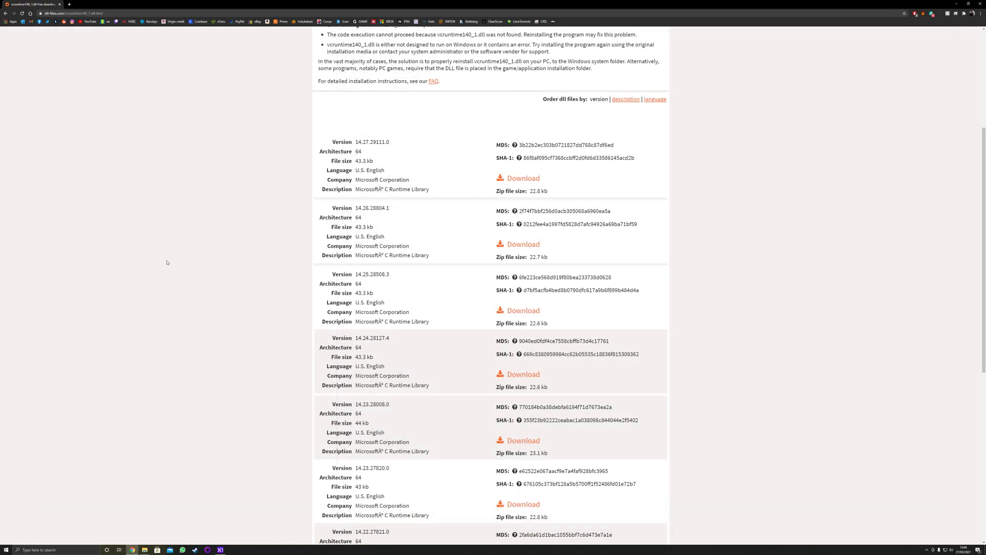
# - Open the downloaded vcruntime140_1 zip from Downloads in the second Explorer window
pyautogui.scroll(2, 228, 252)
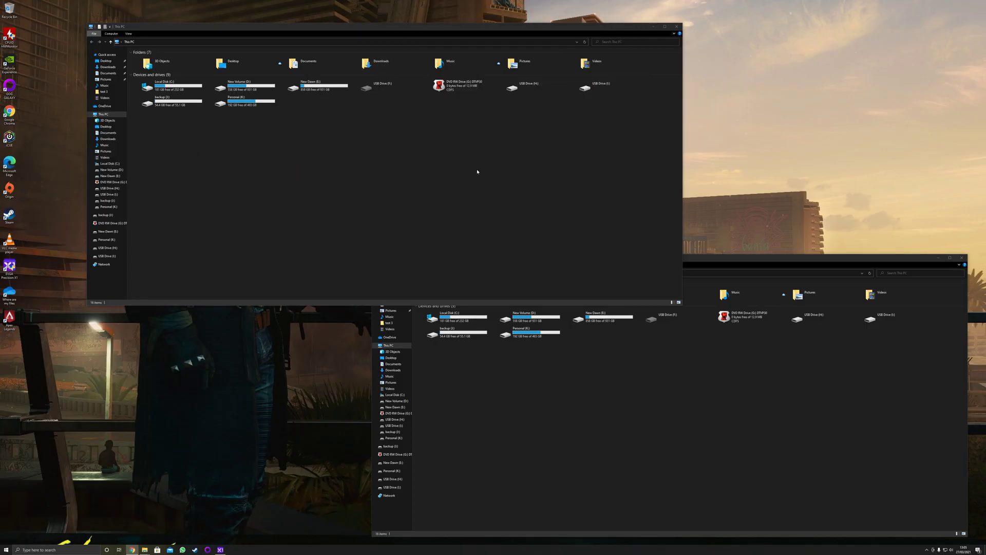
pyautogui.click(572, 378)
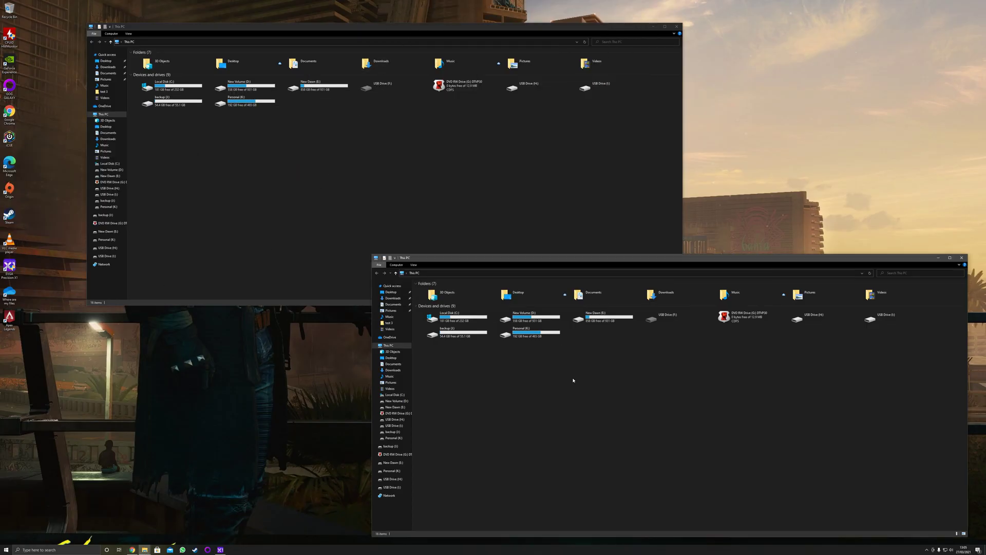
pyautogui.click(393, 370)
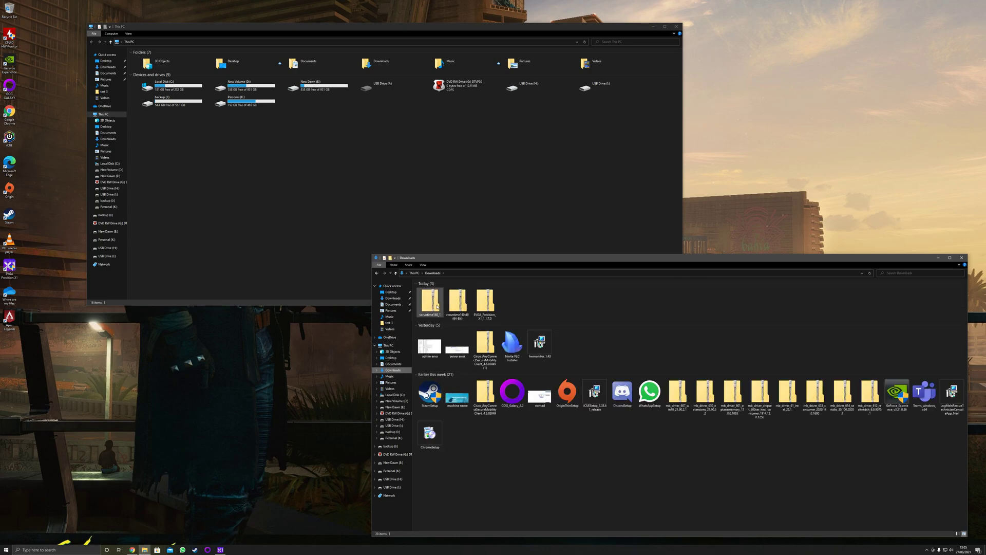
pyautogui.doubleClick(437, 306)
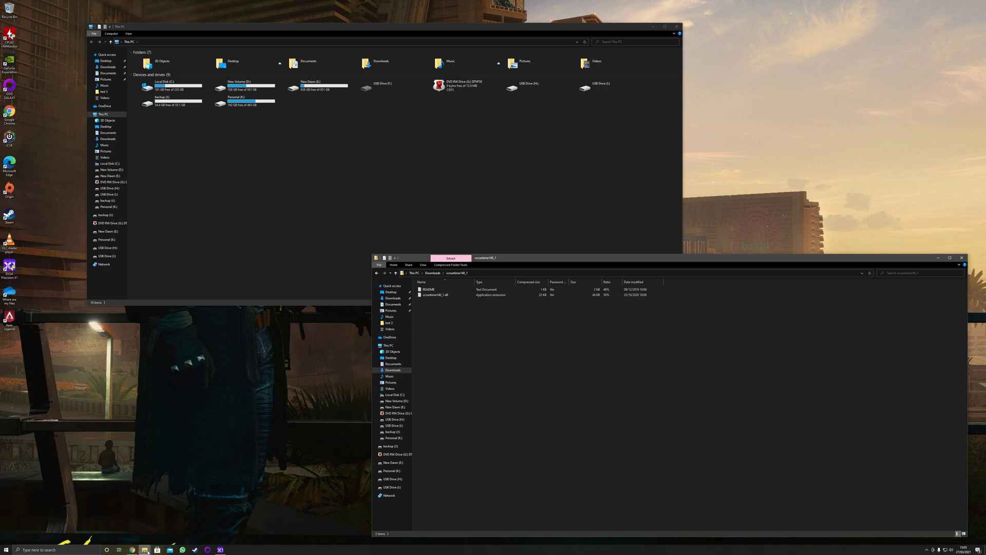
# - Browse the other Explorer window to Local Disk (C:) > Windows
pyautogui.moveTo(147, 552)
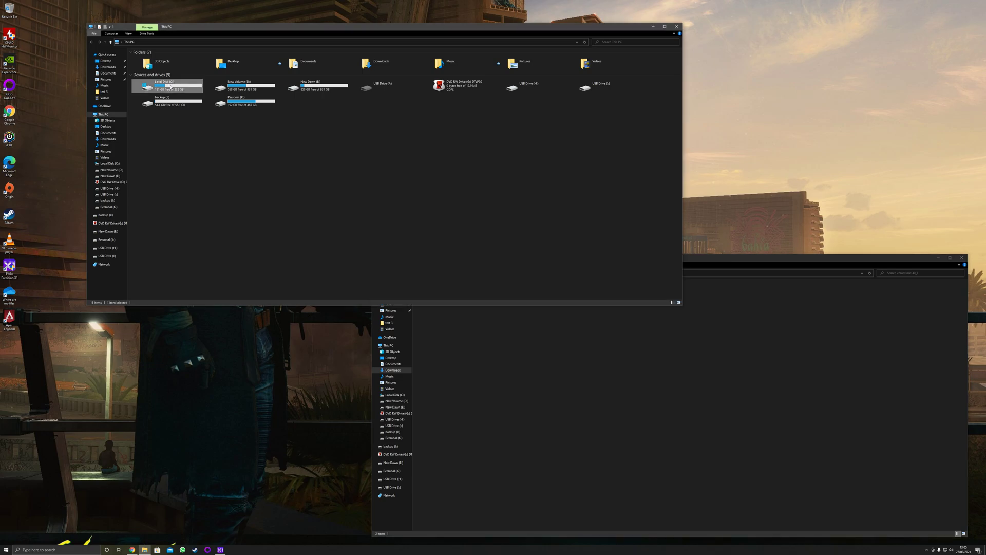
pyautogui.doubleClick(171, 87)
pyautogui.doubleClick(143, 96)
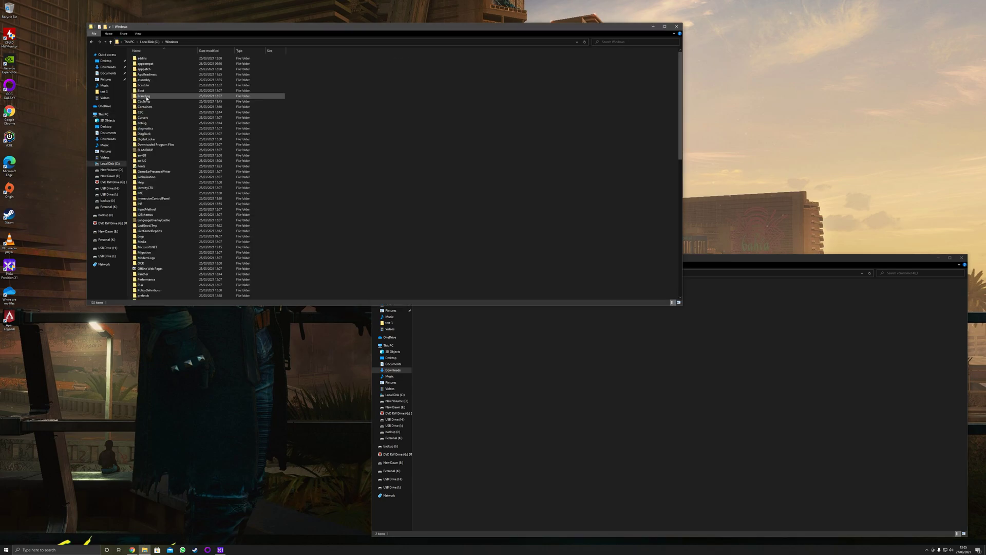
pyautogui.scroll(-15, 159, 154)
pyautogui.scroll(1, 163, 162)
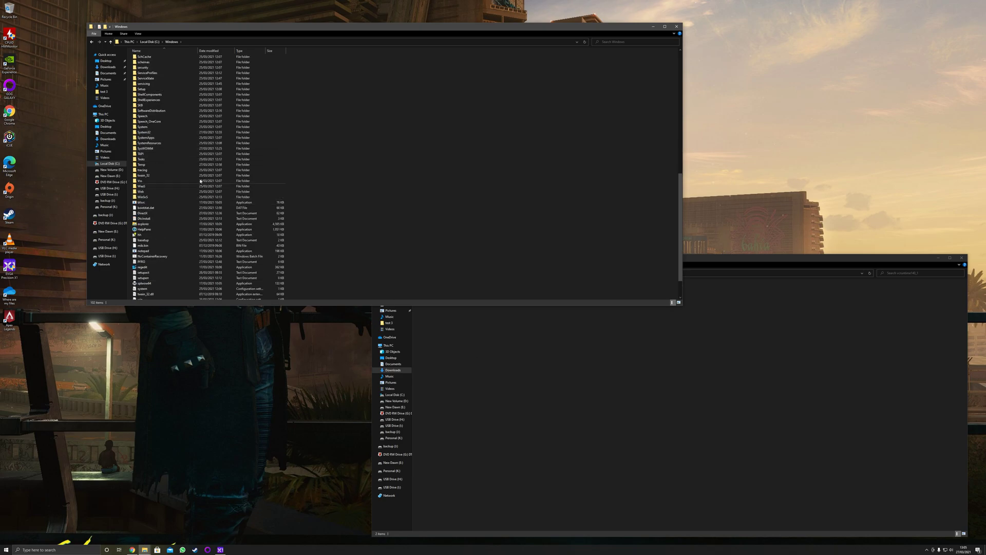
pyautogui.click(533, 379)
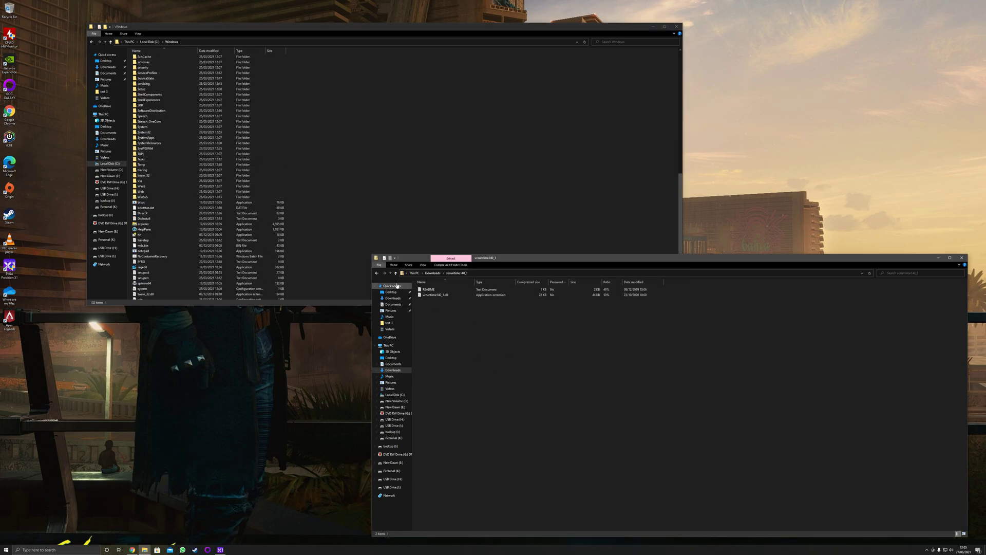
pyautogui.click(431, 296)
# - Open Task Manager from the taskbar menu, move it lower, and switch to Precision X1
pyautogui.rightClick(253, 552)
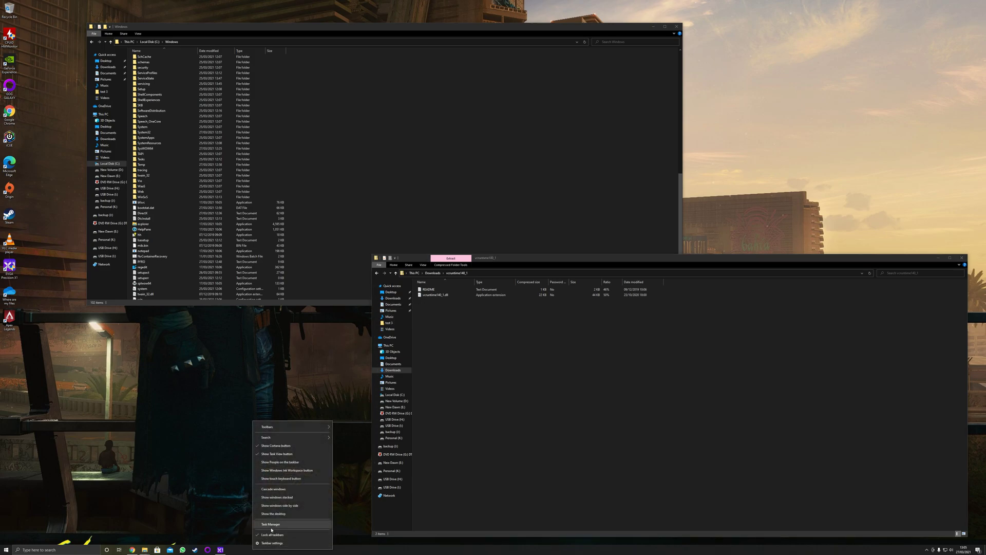
pyautogui.click(273, 527)
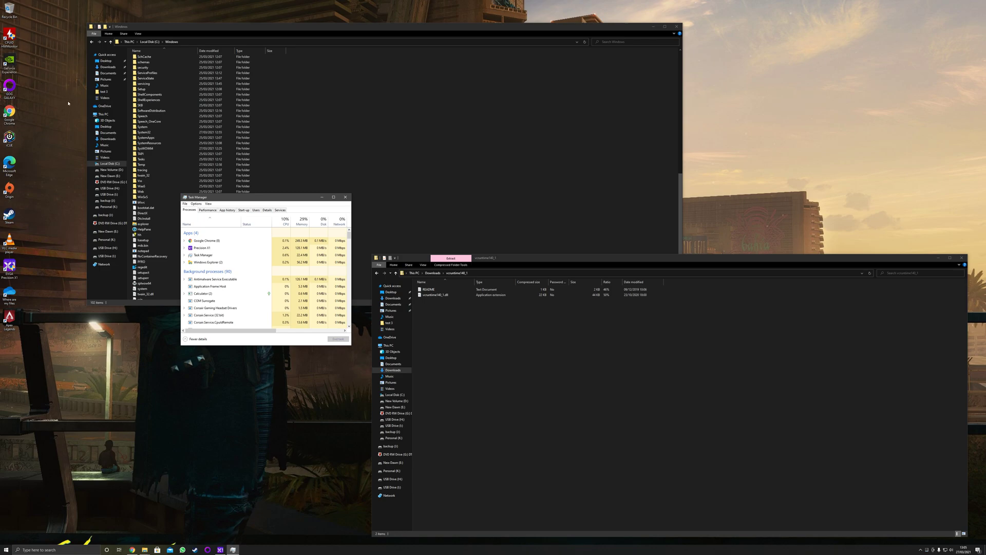
pyautogui.moveTo(242, 201); pyautogui.dragTo(230, 318)
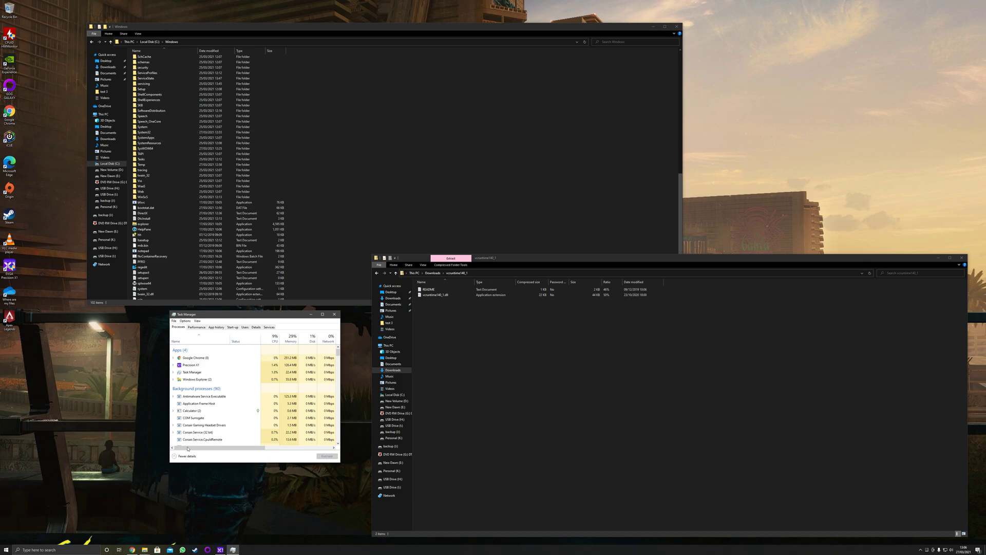
pyautogui.click(220, 549)
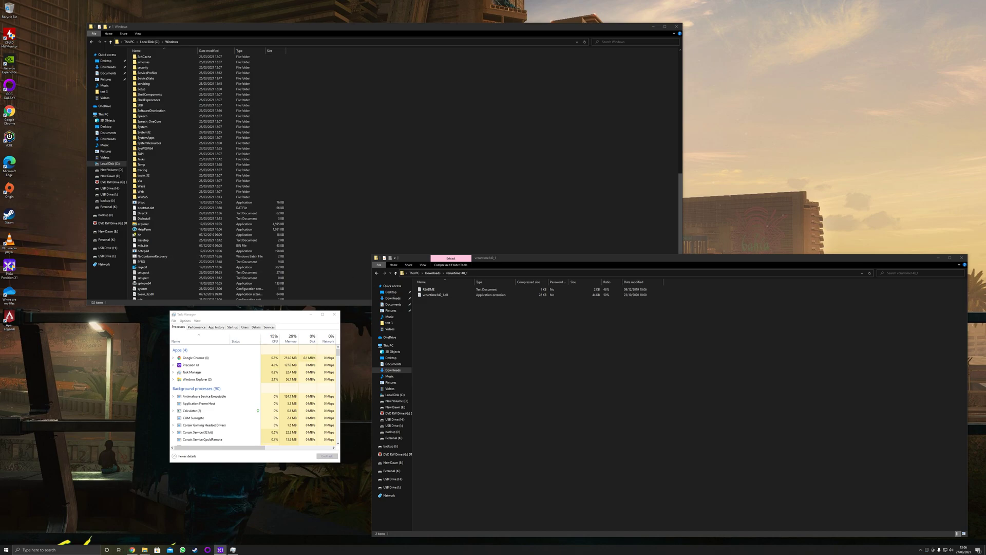
# - Drag Precision X1 back on screen, showing 900 MHz at 56 °C, and nudge Task Manager left
pyautogui.moveTo(159, 235); pyautogui.dragTo(701, 71)
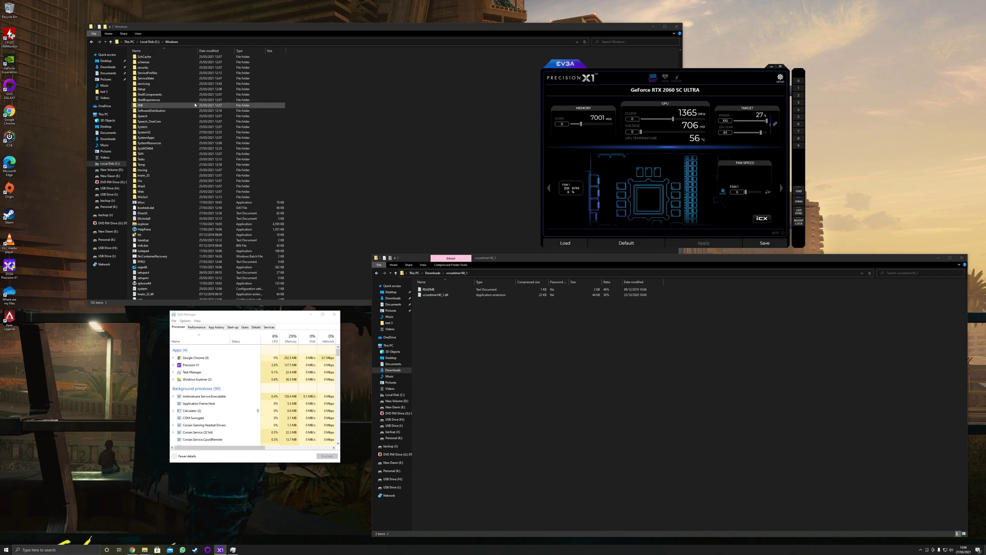
pyautogui.moveTo(253, 318); pyautogui.dragTo(244, 320)
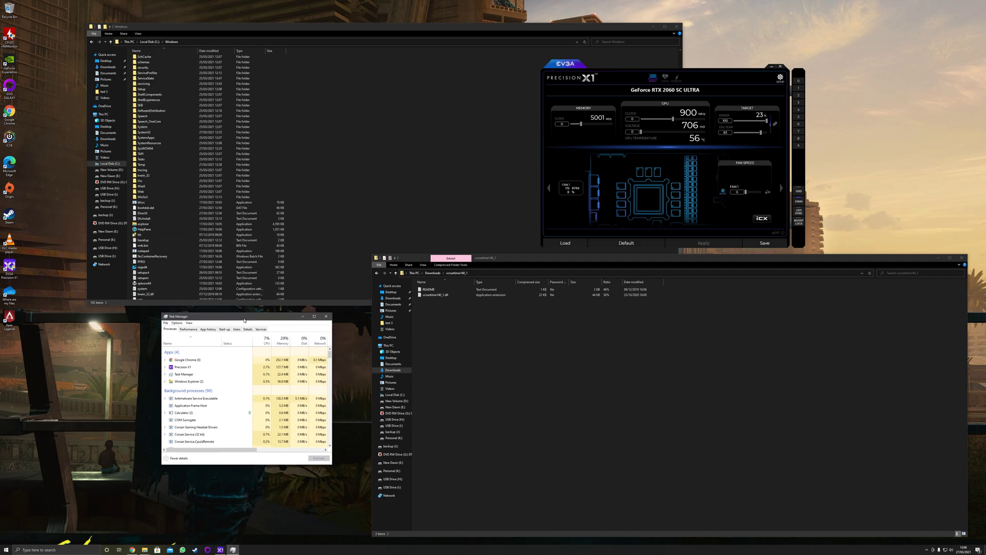